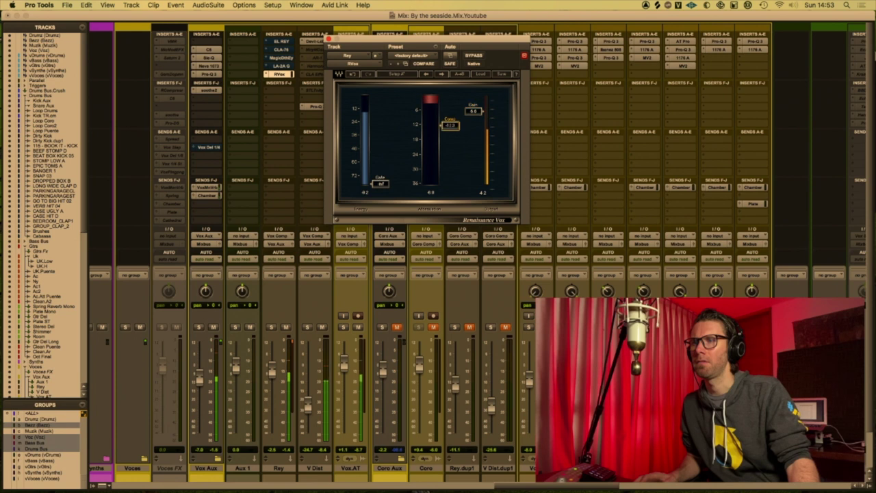
# Lower the Renaissance Vox compression threshold to about -14.5 on the Rey vocal track and compare the vocal with and without the effect
pyautogui.moveTo(450, 126)
pyautogui.mouseDown()
pyautogui.moveTo(475, 110)
pyautogui.moveTo(456, 130)
pyautogui.mouseUp()
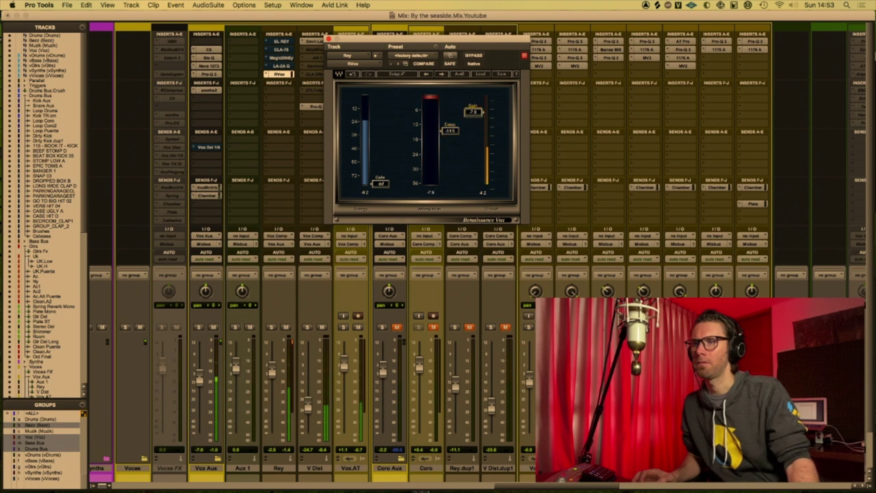
pyautogui.click(474, 55)
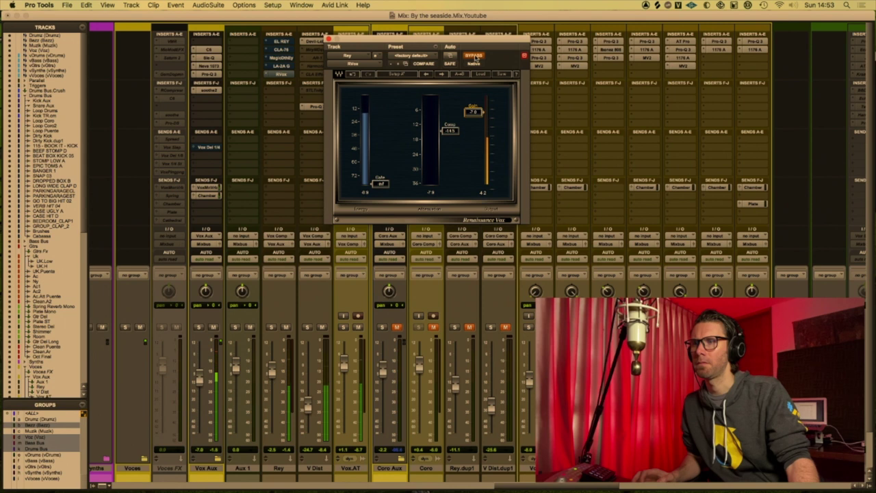
pyautogui.click(474, 56)
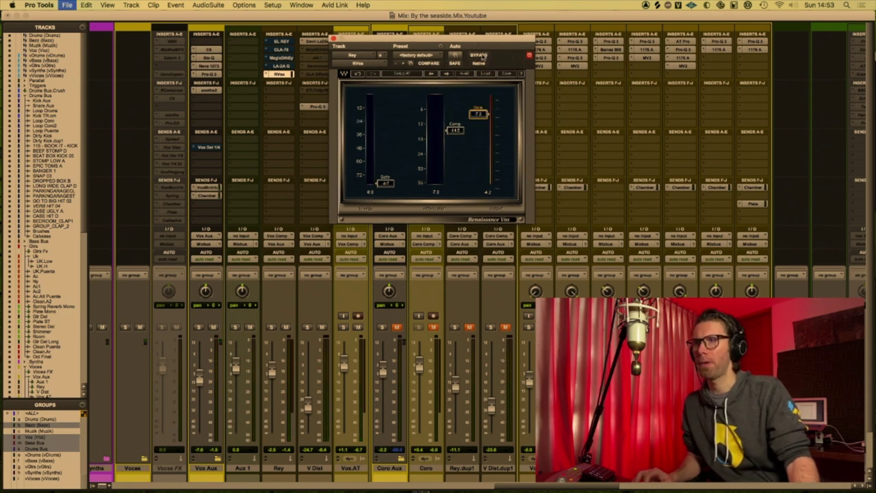
pyautogui.press('space')
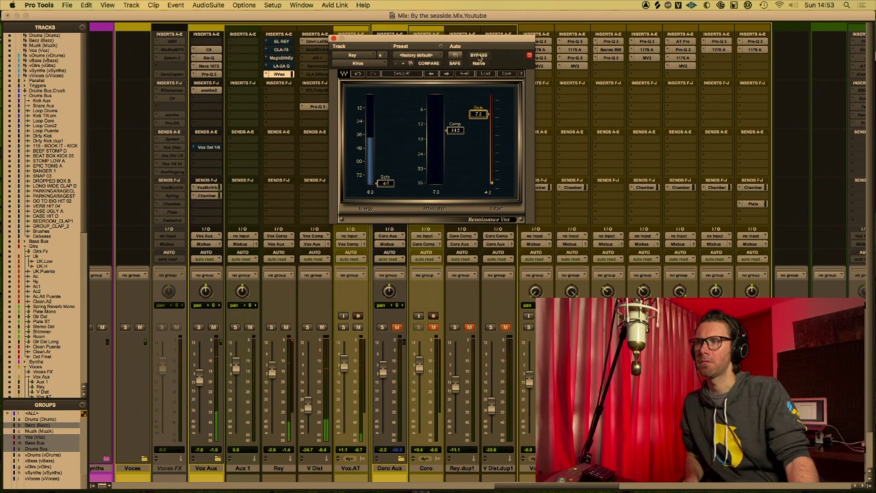
pyautogui.click(479, 56)
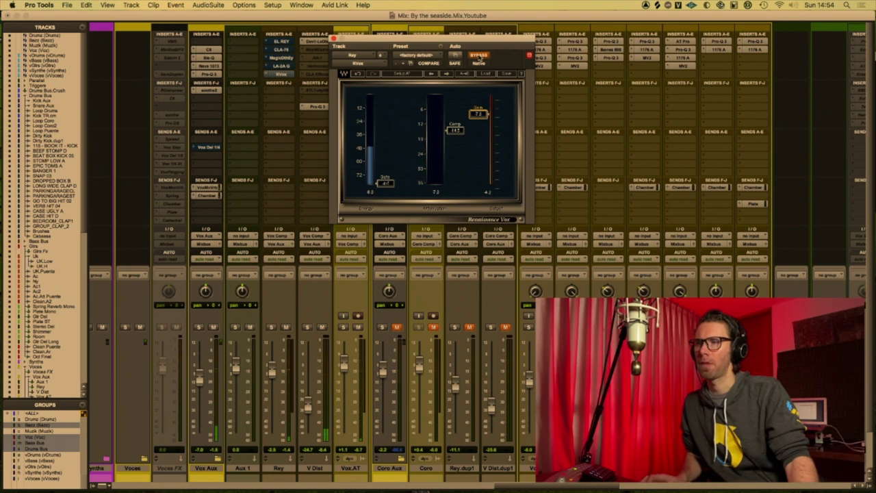
pyautogui.moveTo(449, 43); pyautogui.dragTo(443, 45)
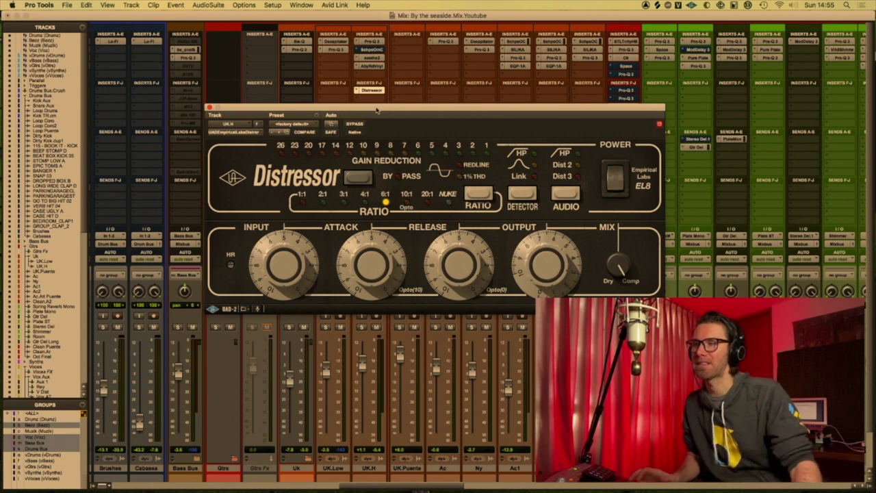
# Adjust the Distressor's input, attack and release on the UK.H track while monitoring its gain reduction
pyautogui.moveTo(377, 109); pyautogui.dragTo(565, 80)
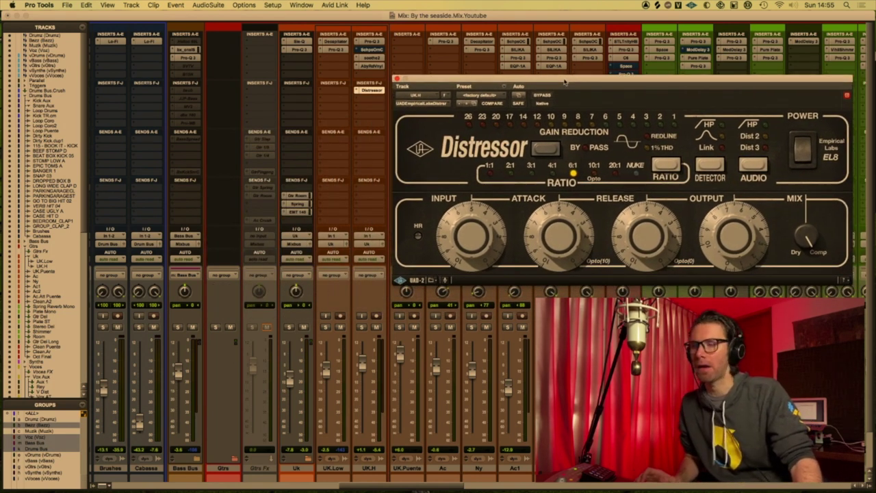
pyautogui.moveTo(565, 80); pyautogui.dragTo(436, 86)
pyautogui.moveTo(338, 220); pyautogui.dragTo(342, 211)
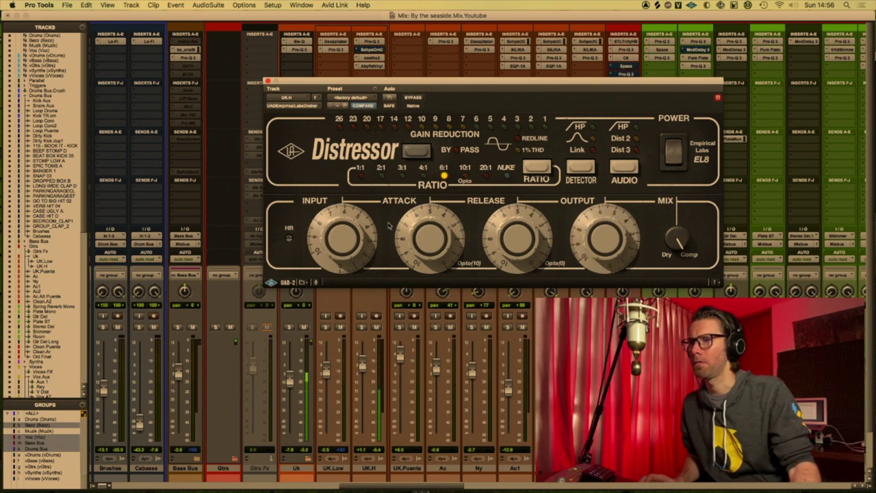
pyautogui.moveTo(345, 225); pyautogui.dragTo(344, 217)
pyautogui.moveTo(427, 221); pyautogui.dragTo(435, 182)
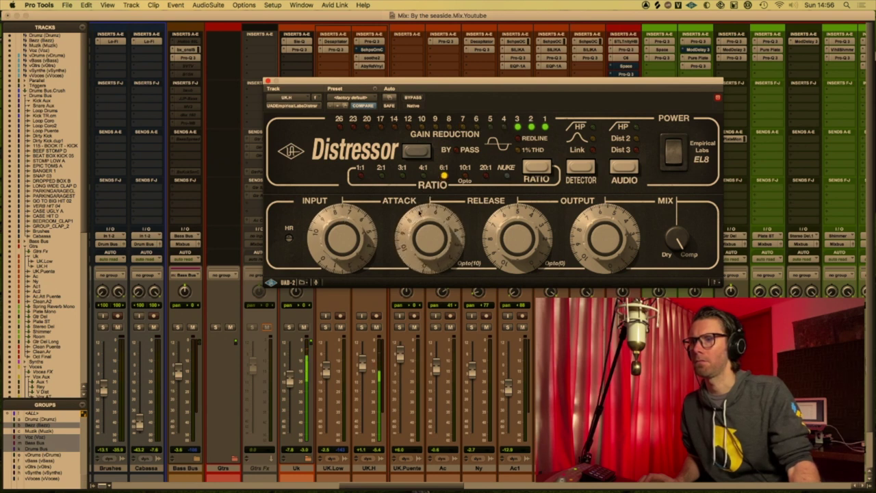
pyautogui.moveTo(502, 221); pyautogui.dragTo(501, 234)
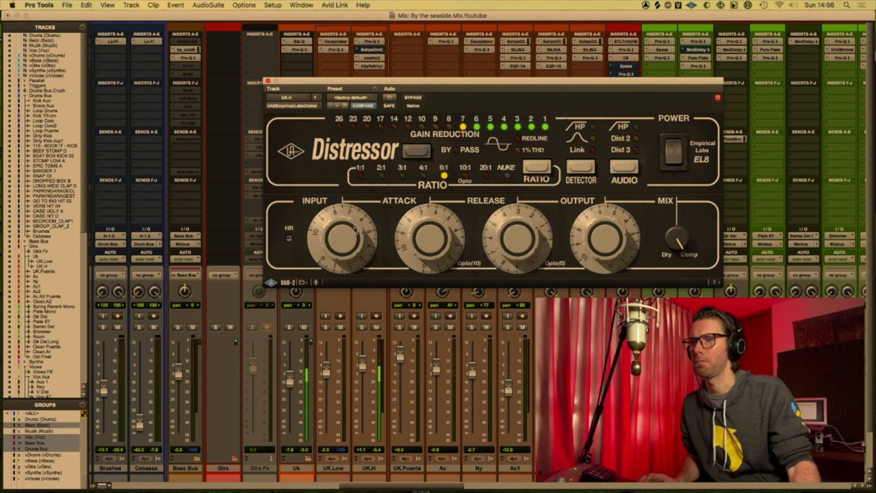
pyautogui.moveTo(331, 217); pyautogui.dragTo(334, 224)
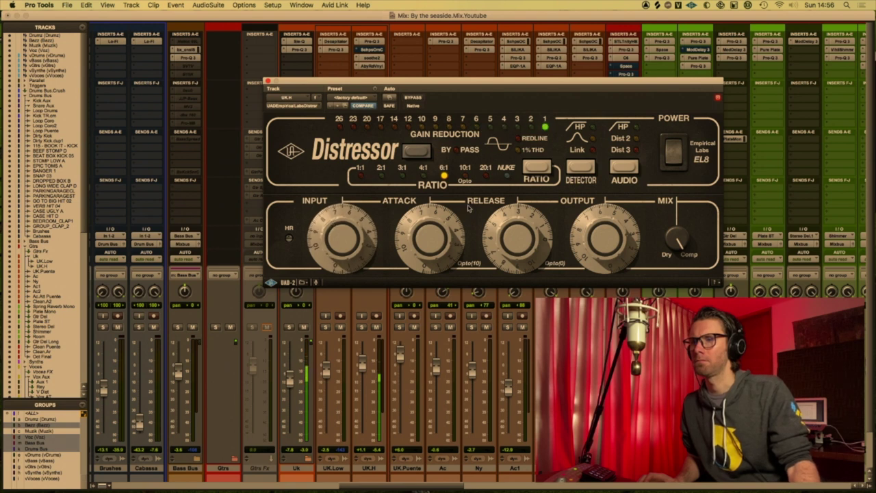
# Compare the UK.H track with and without the Distressor, leaving it bypassed, and save the session
pyautogui.click(413, 97)
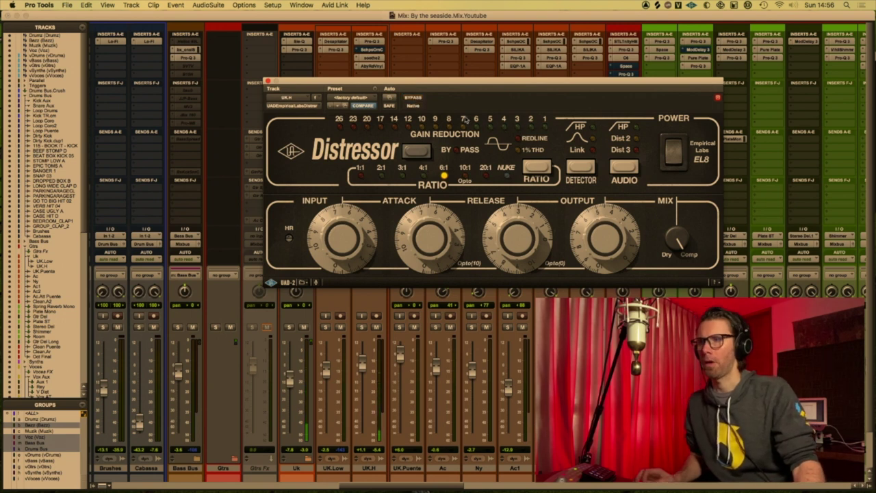
pyautogui.moveTo(443, 83); pyautogui.dragTo(405, 87)
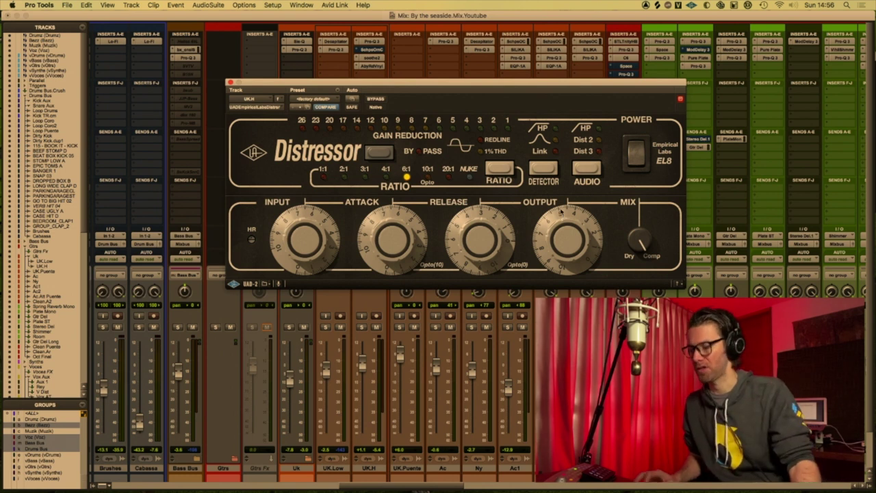
pyautogui.moveTo(395, 89); pyautogui.dragTo(364, 85)
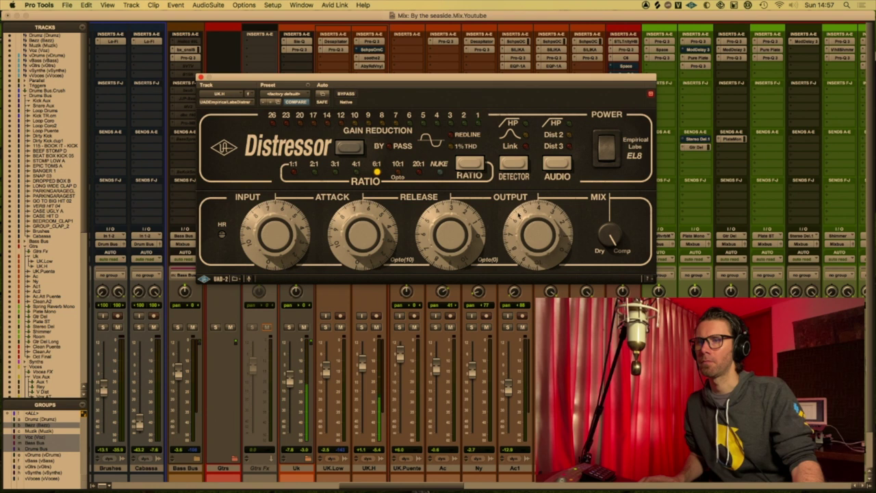
pyautogui.click(348, 94)
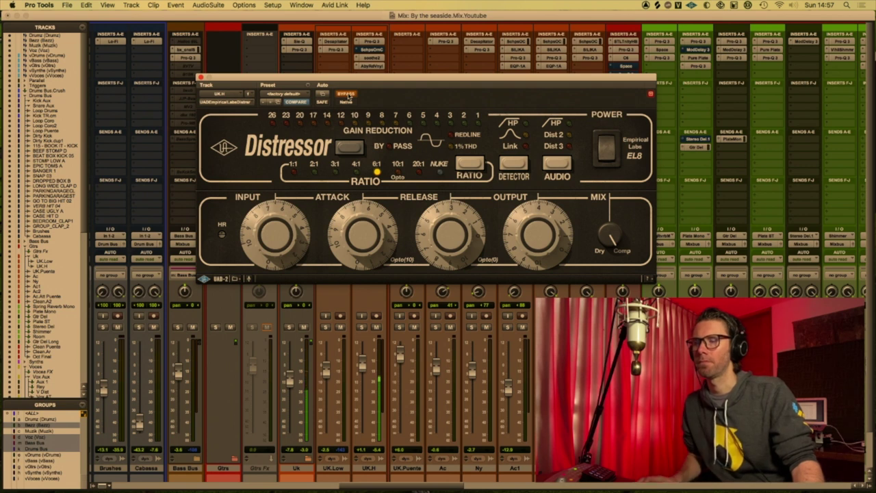
pyautogui.press('super+s')
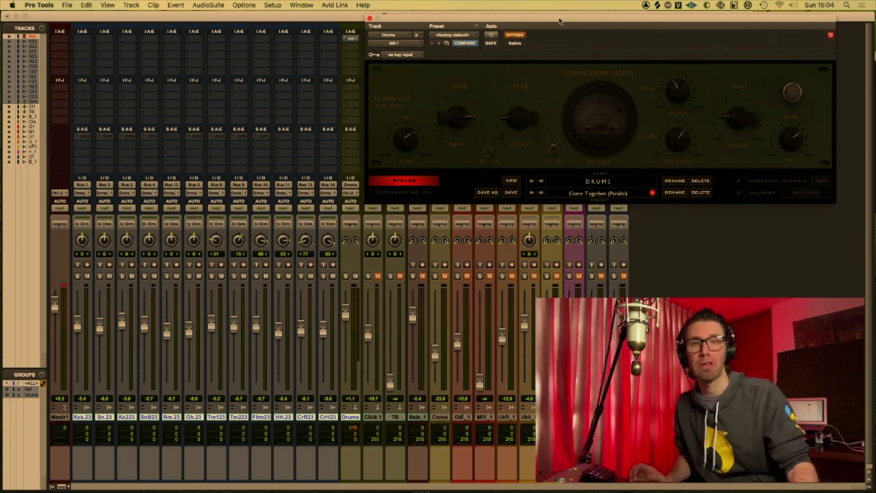
# Compare the Drums bus with and without the AR-1 compressor by toggling its bypass during playback
pyautogui.moveTo(559, 21); pyautogui.dragTo(559, 21)
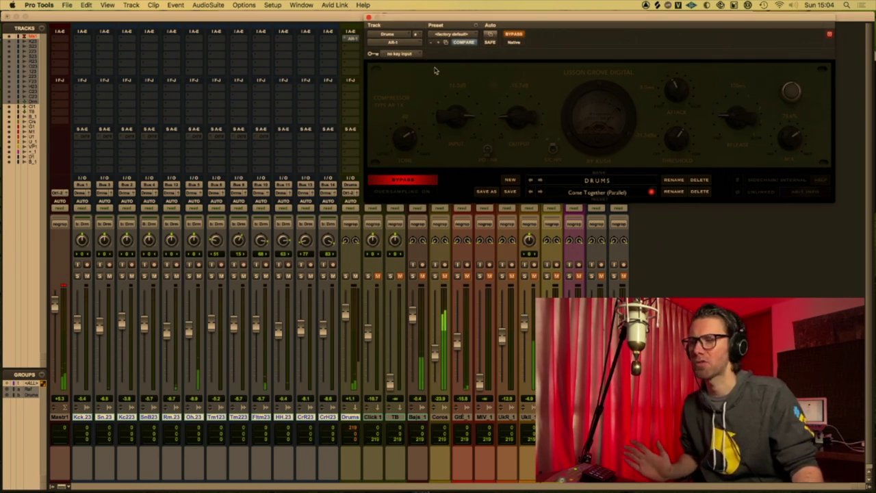
pyautogui.click(513, 35)
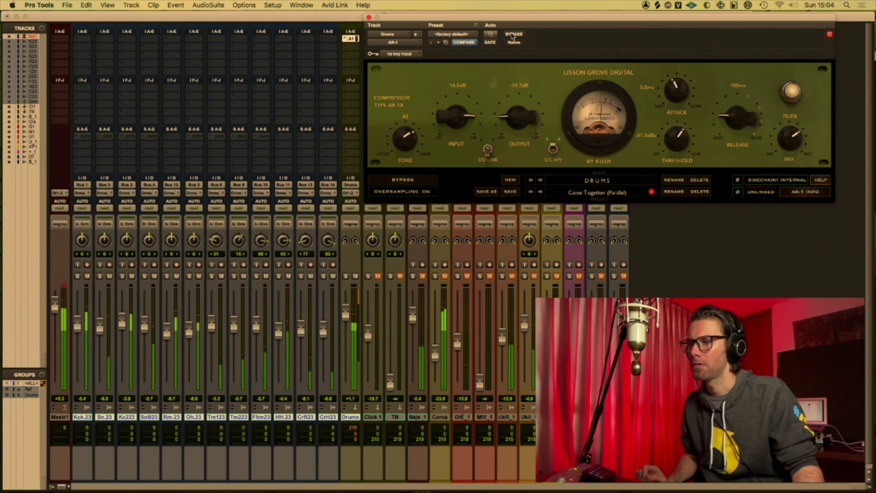
pyautogui.click(512, 35)
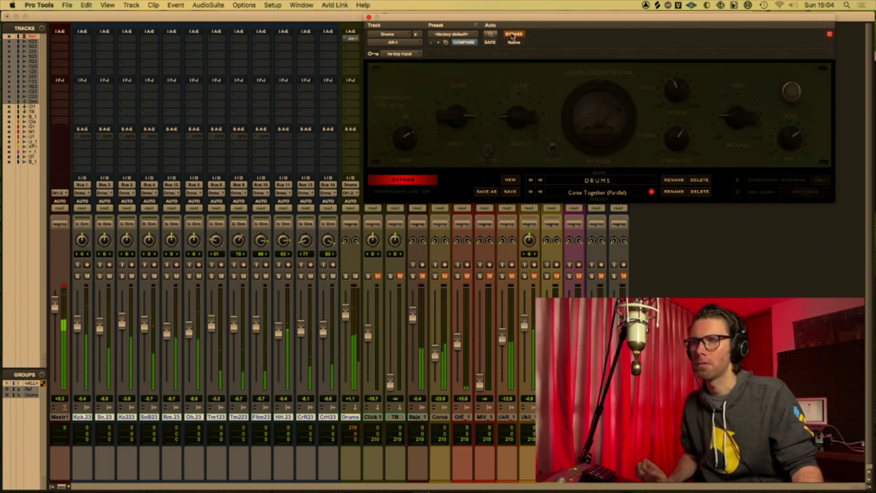
pyautogui.click(512, 36)
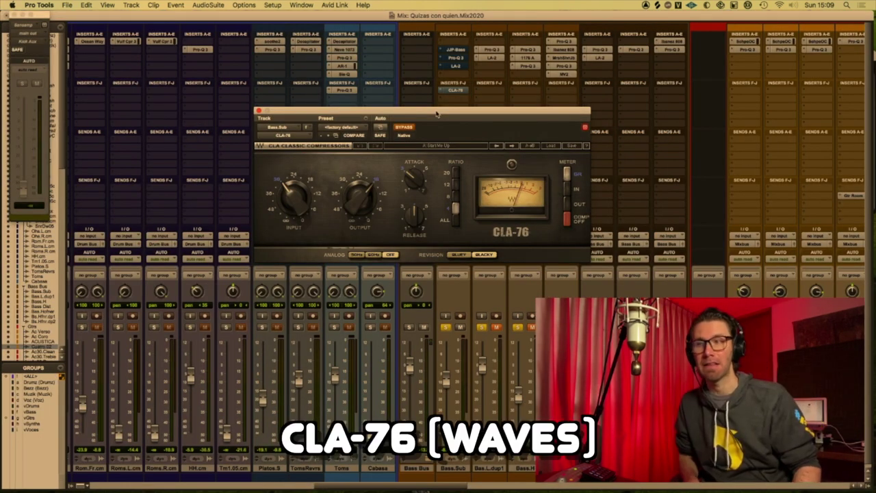
# Enable the CLA-76 on the Bass.Sub track, set its input and output to about -24, and adjust its attack and release
pyautogui.moveTo(437, 113); pyautogui.dragTo(446, 107)
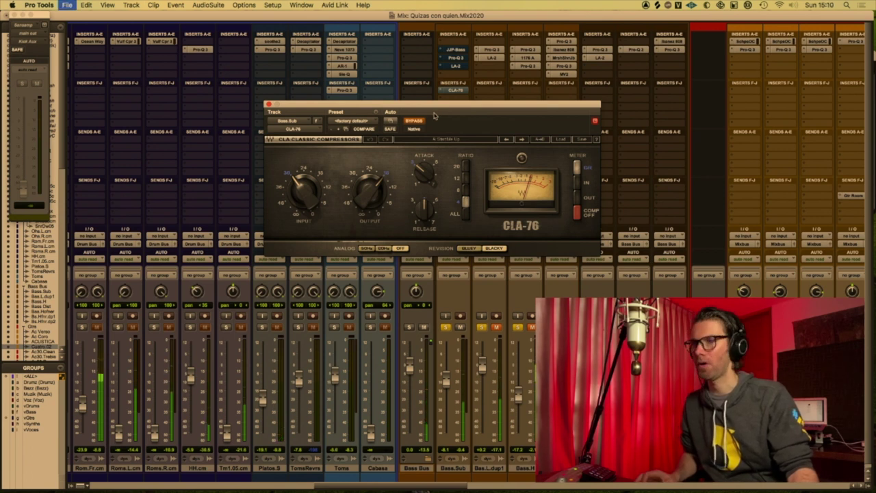
pyautogui.click(413, 121)
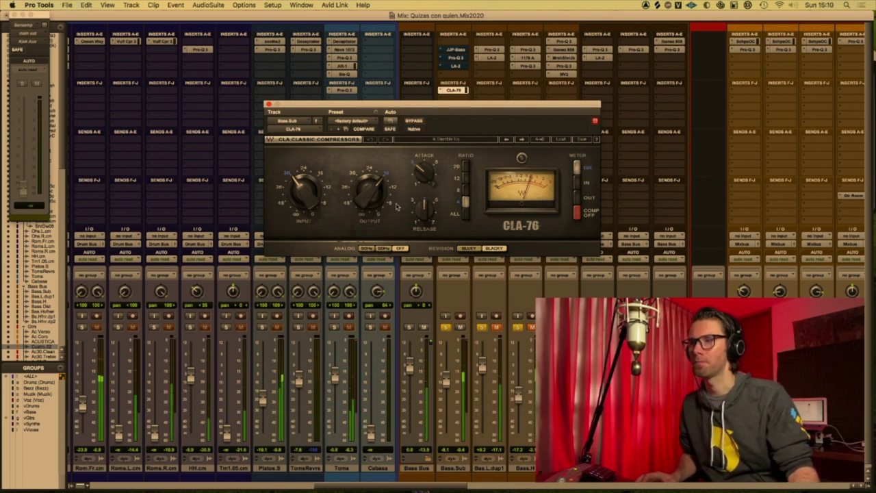
pyautogui.moveTo(380, 195); pyautogui.dragTo(370, 197)
pyautogui.moveTo(307, 193); pyautogui.dragTo(307, 184)
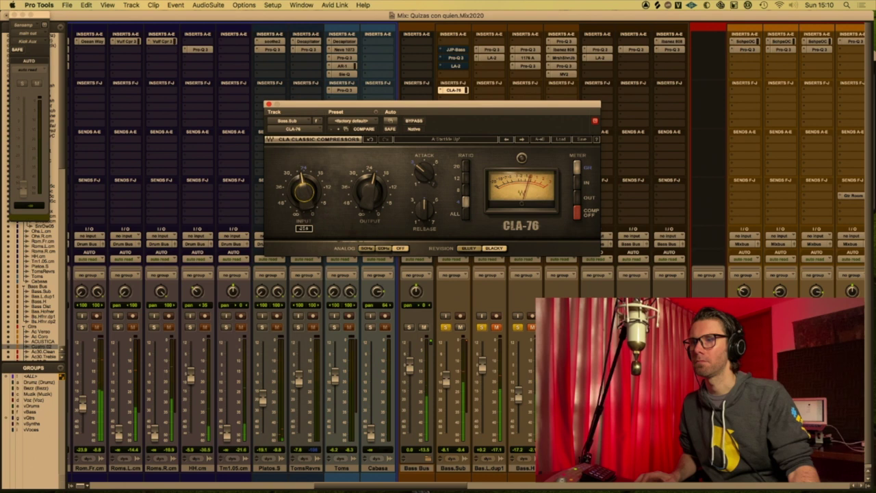
pyautogui.moveTo(425, 212); pyautogui.dragTo(420, 174)
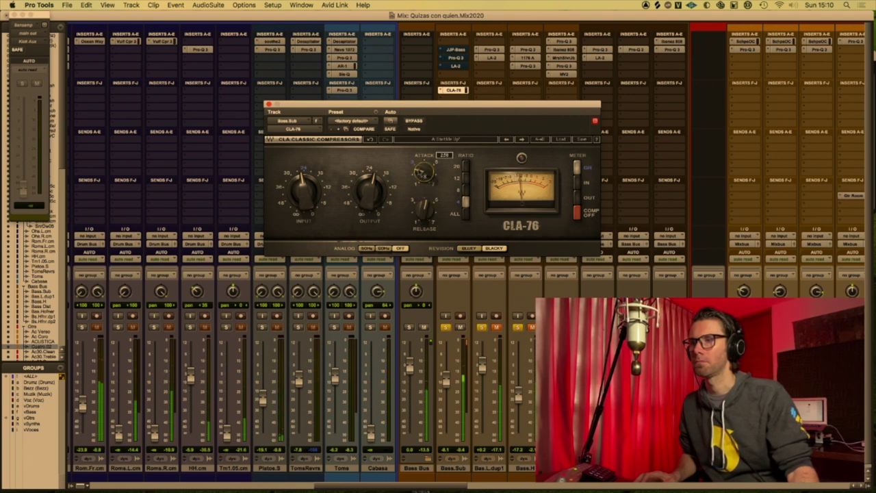
pyautogui.moveTo(301, 194); pyautogui.dragTo(301, 192)
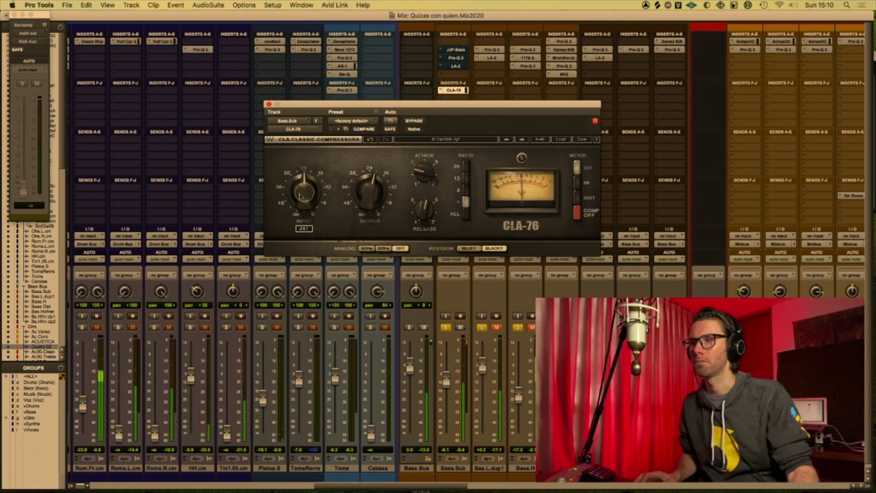
pyautogui.moveTo(369, 186); pyautogui.dragTo(369, 190)
pyautogui.moveTo(307, 190); pyautogui.dragTo(306, 190)
# Compare the bass with and without the CLA-76 on Bass.Sub by toggling its bypass
pyautogui.click(414, 121)
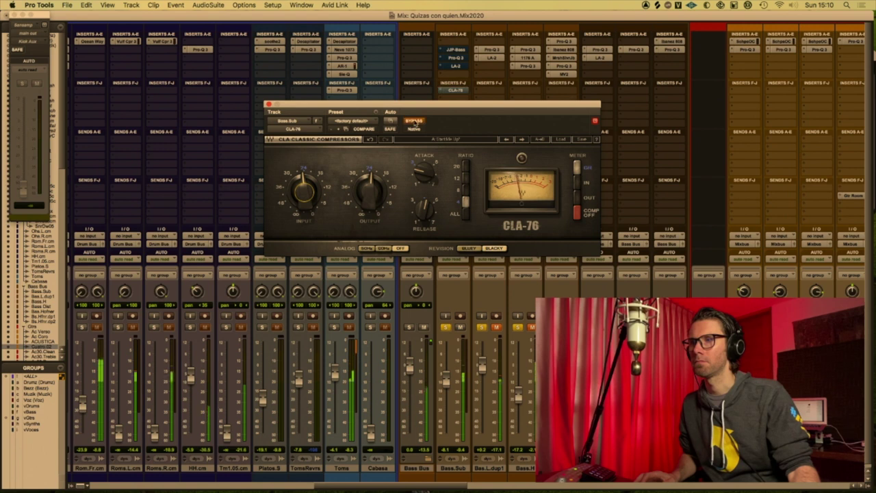
pyautogui.click(414, 122)
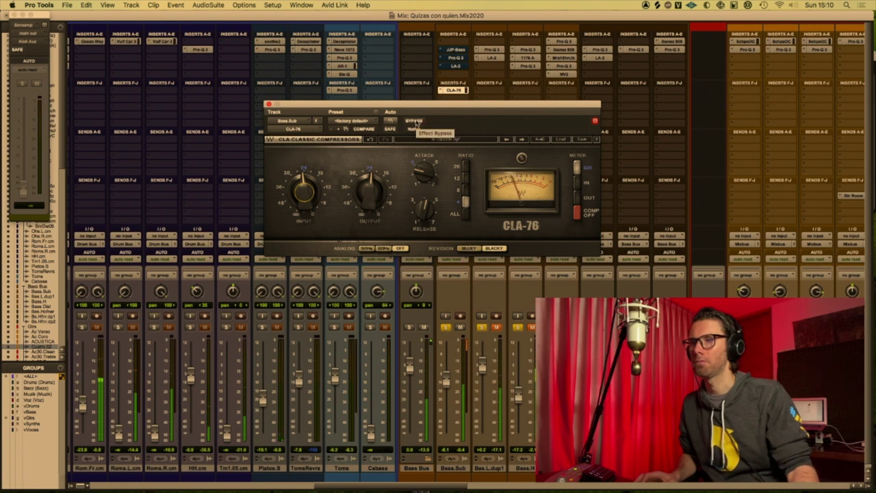
pyautogui.click(414, 122)
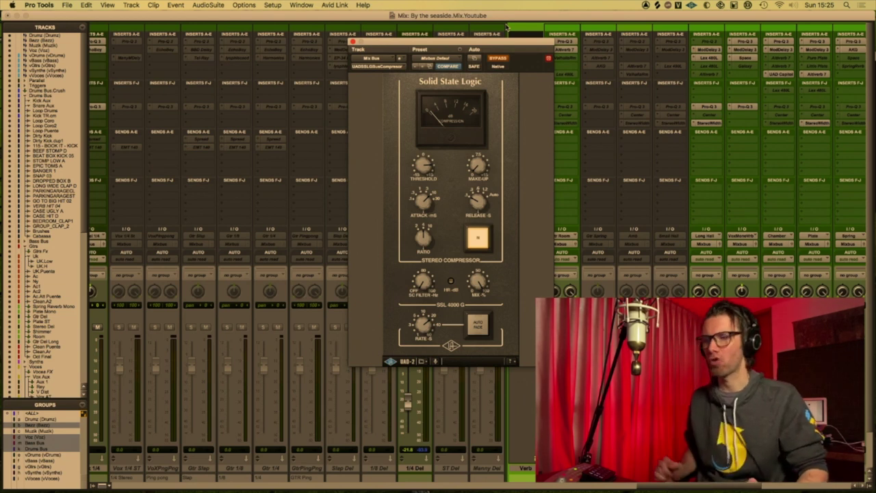
# Compare the full mix with and without the SSL G bus compressor on the Mix Bus, leaving it bypassed, and save the session
pyautogui.moveTo(512, 45); pyautogui.dragTo(518, 39)
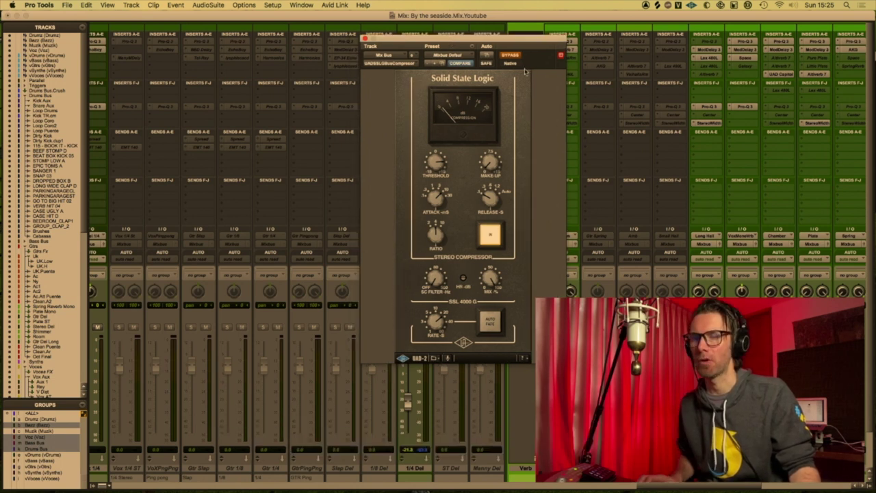
pyautogui.press('super+s')
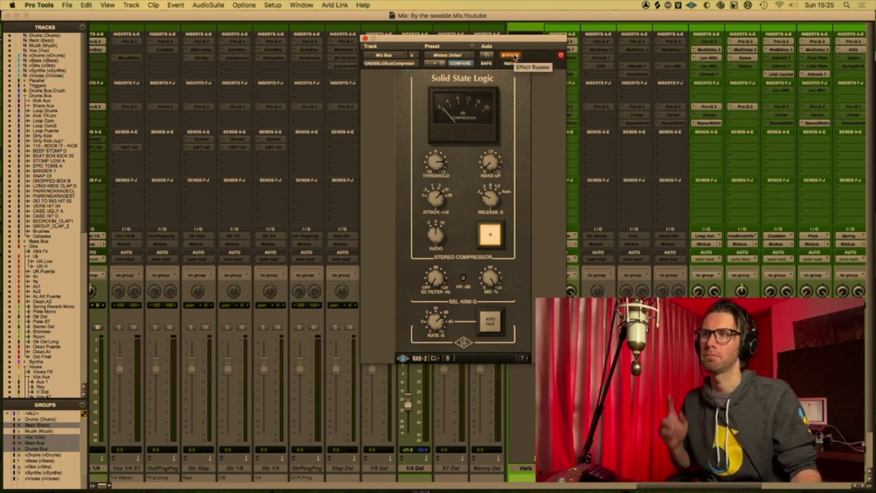
pyautogui.click(514, 56)
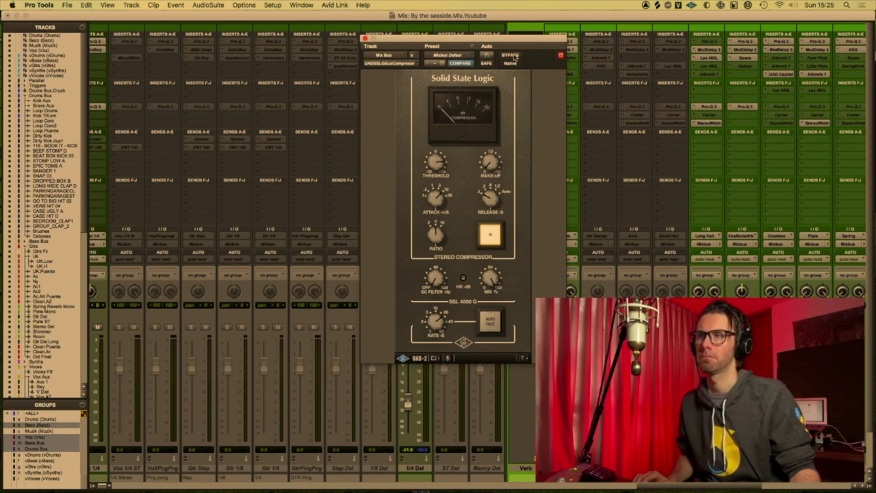
pyautogui.click(512, 55)
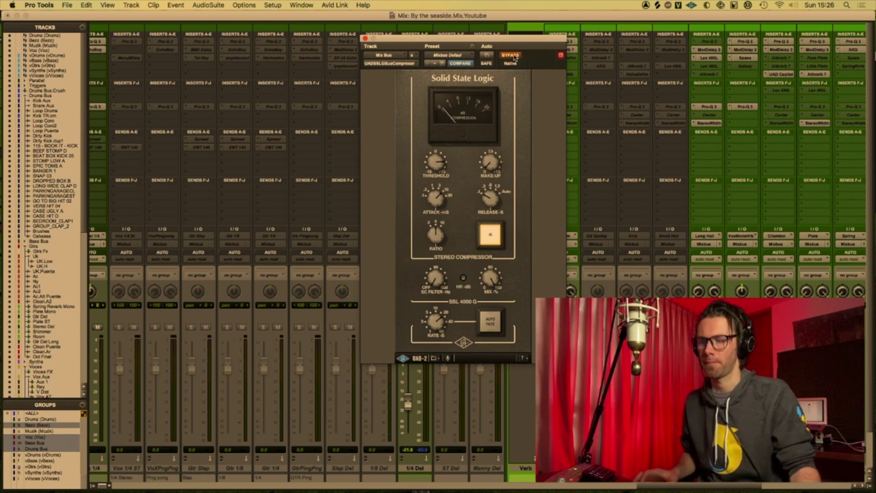
pyautogui.press('super+s')
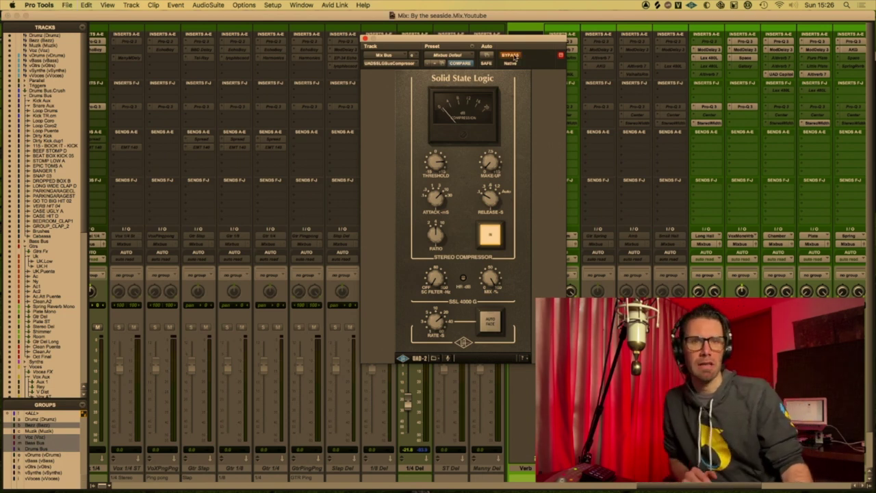